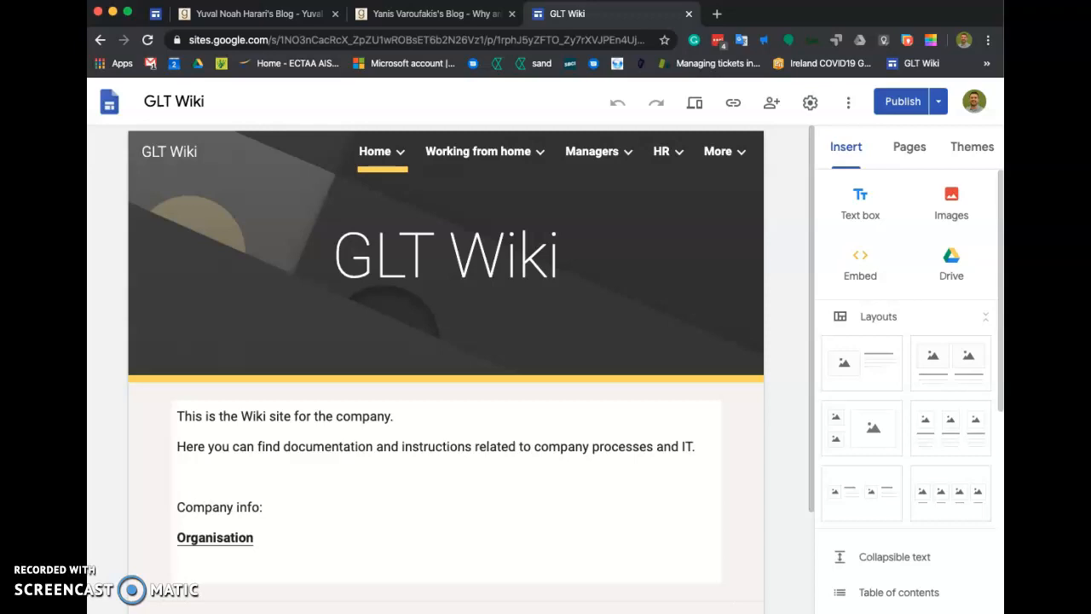
Add a subpage named "WIKI - How to create a page" under the IT Support page.
{"action": "mouse_move", "coordinate": [656, 186]}
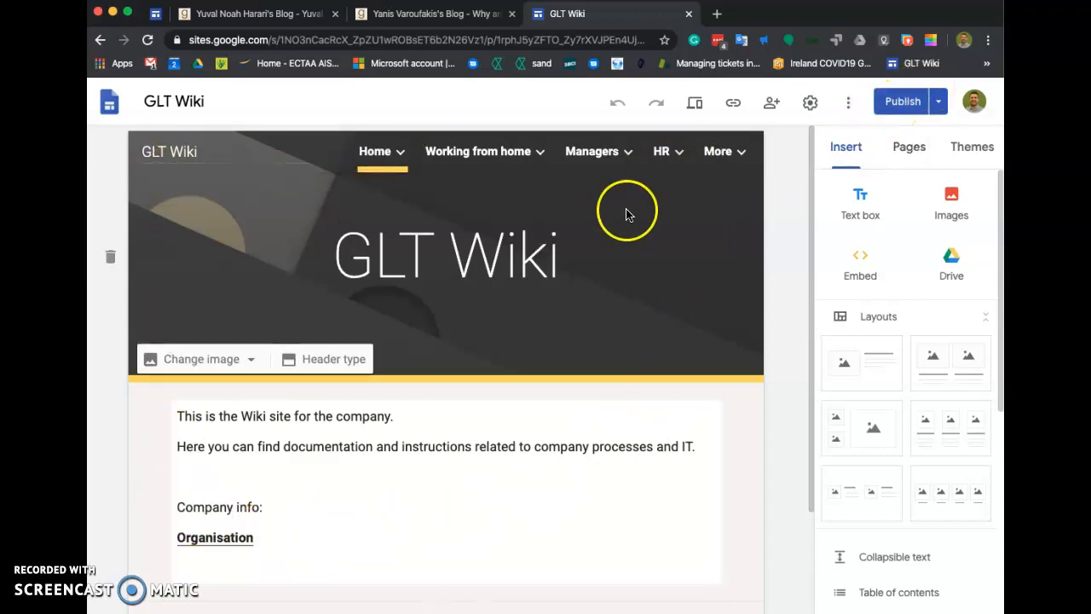
{"action": "left_click", "coordinate": [909, 146]}
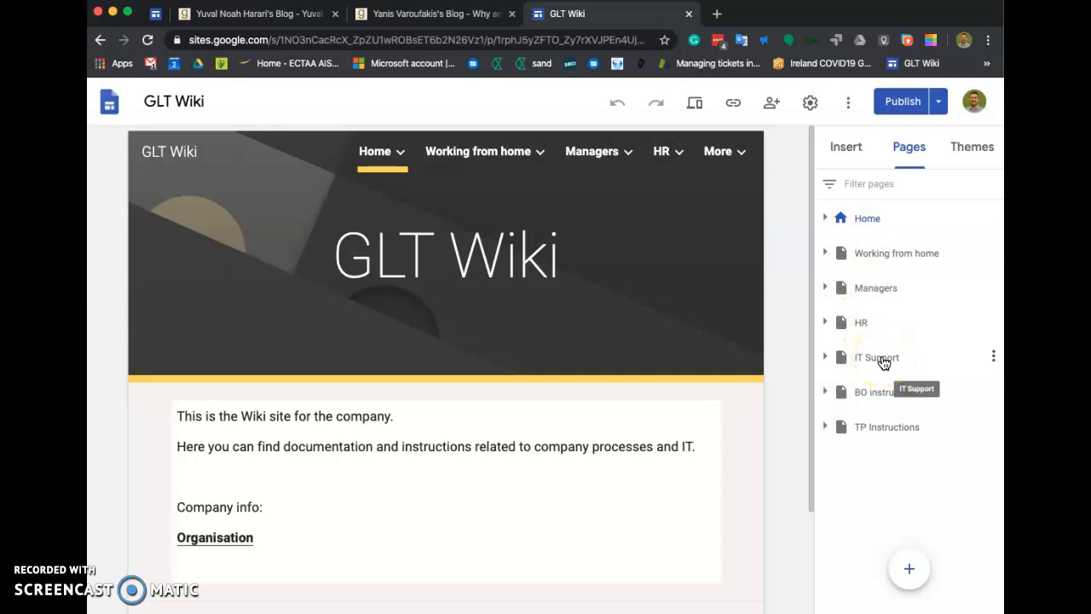
{"action": "left_click", "coordinate": [878, 357]}
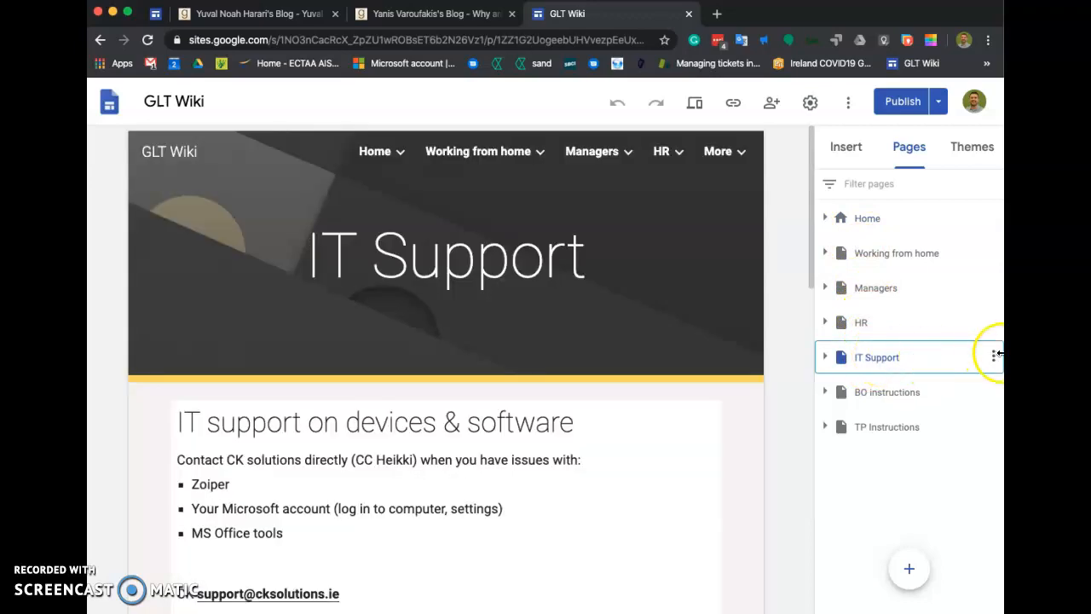
{"action": "left_click", "coordinate": [992, 358]}
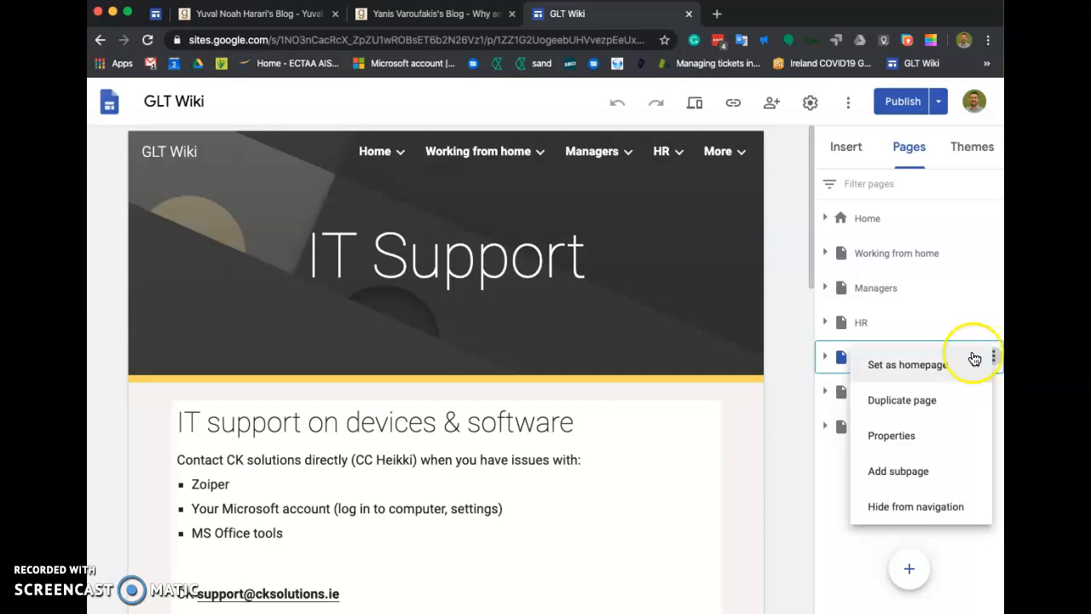
{"action": "left_click", "coordinate": [894, 476]}
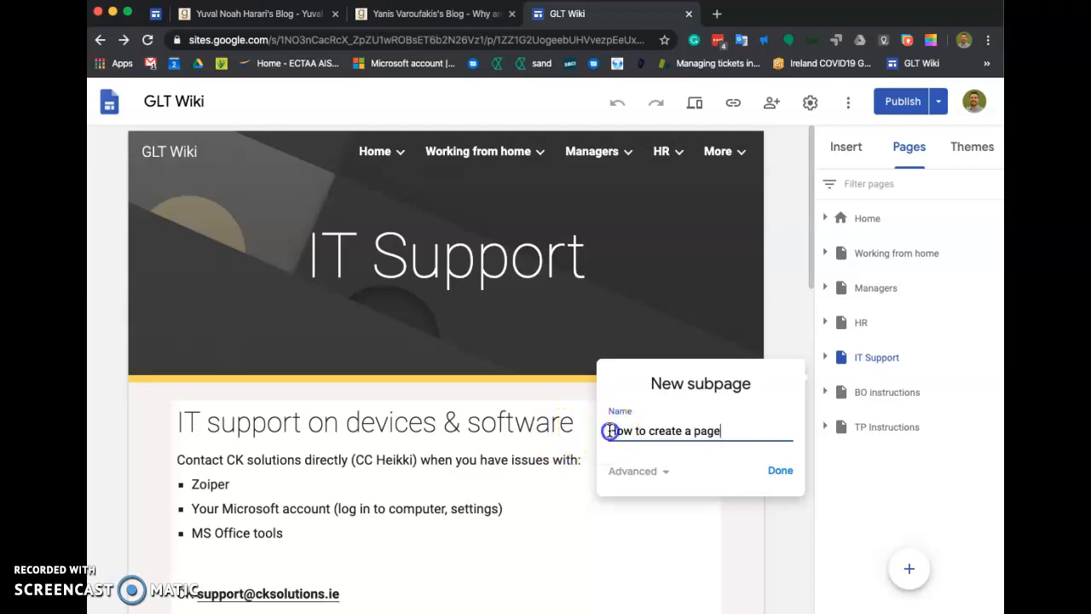
{"action": "type", "text": "Wh"}
{"action": "type", "text": "KI -"}
{"action": "left_click", "coordinate": [779, 470]}
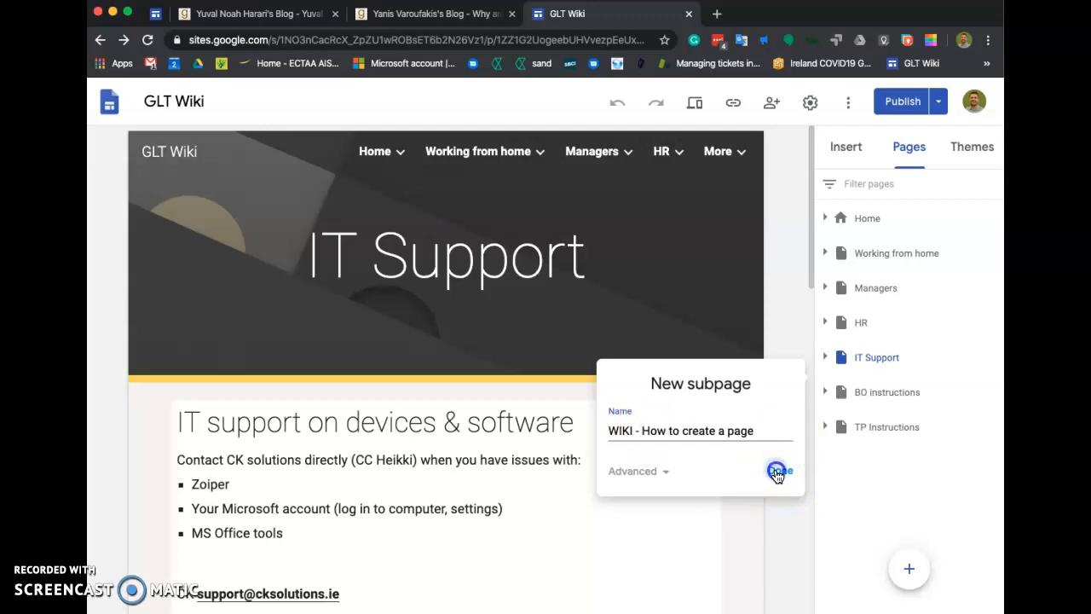
{"action": "left_click", "coordinate": [469, 357]}
{"action": "left_click", "coordinate": [436, 261]}
{"action": "left_click", "coordinate": [615, 296]}
{"action": "left_click_drag", "start_coordinate": [632, 295], "coordinate": [724, 295]}
{"action": "left_click_drag", "start_coordinate": [266, 256], "coordinate": [170, 260]}
{"action": "left_click", "coordinate": [423, 453]}
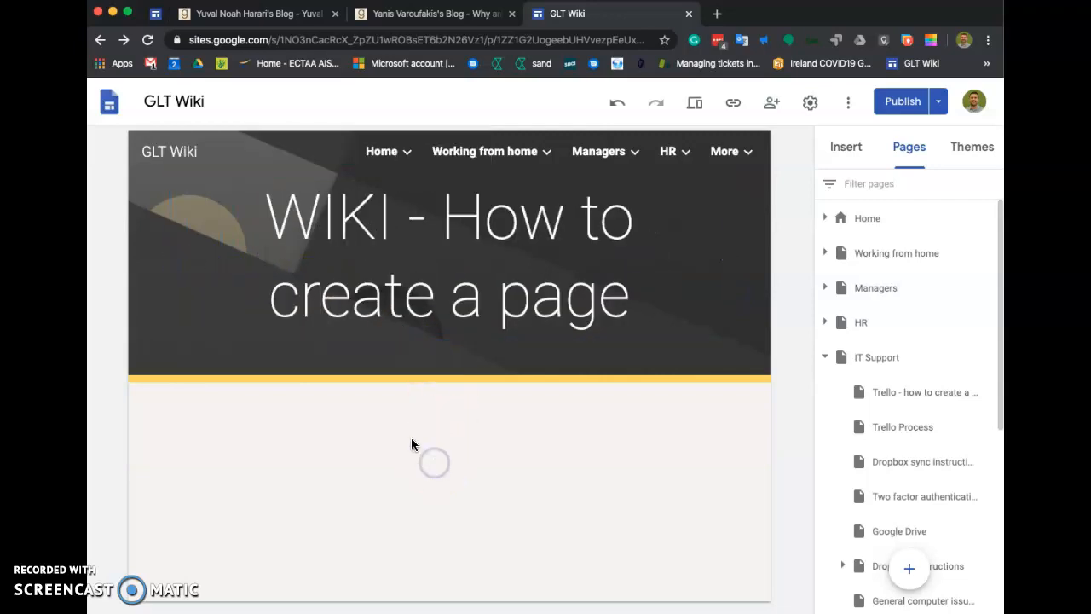
Insert a text box below the page header with the lines "asdgkhjasgdjagsdj" and "ajkdhkashd".
{"action": "double_click", "coordinate": [385, 401]}
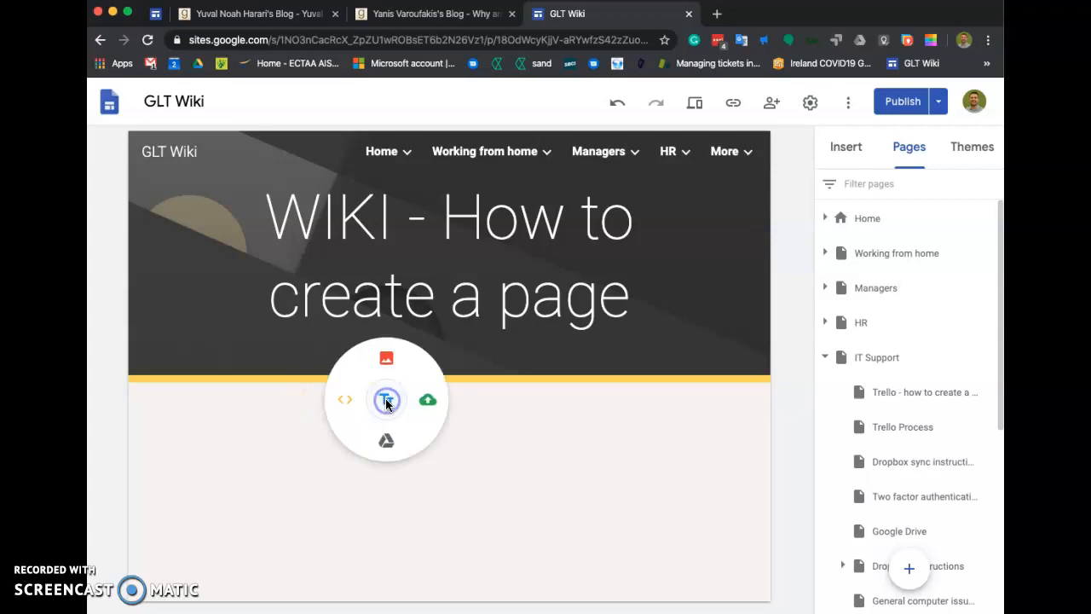
{"action": "left_click", "coordinate": [384, 429]}
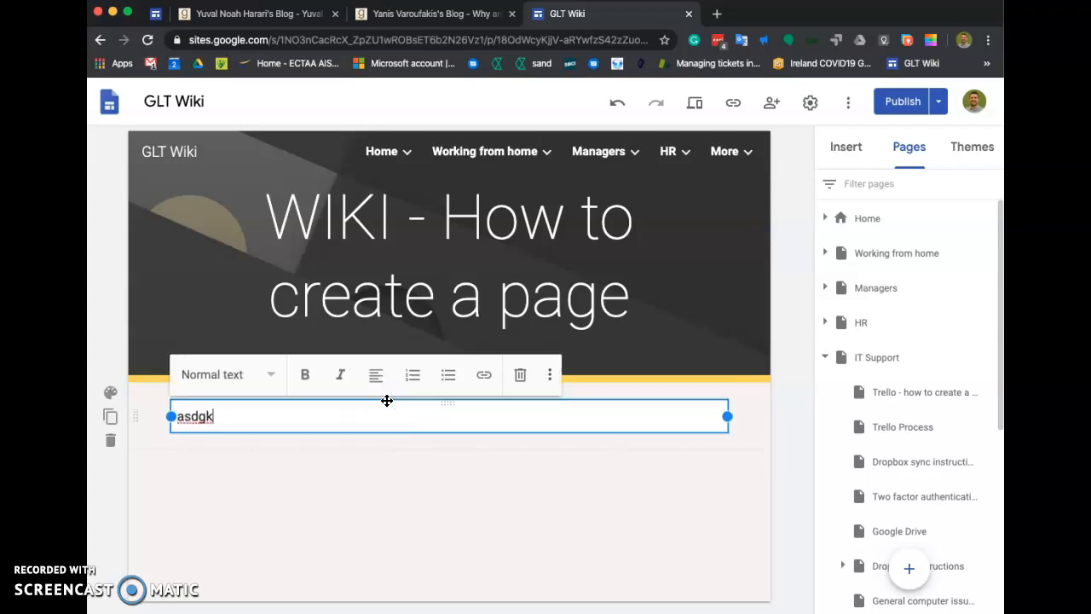
{"action": "type", "text": "asdgkhjasgdjagsdj"}
{"action": "key", "text": "Return"}
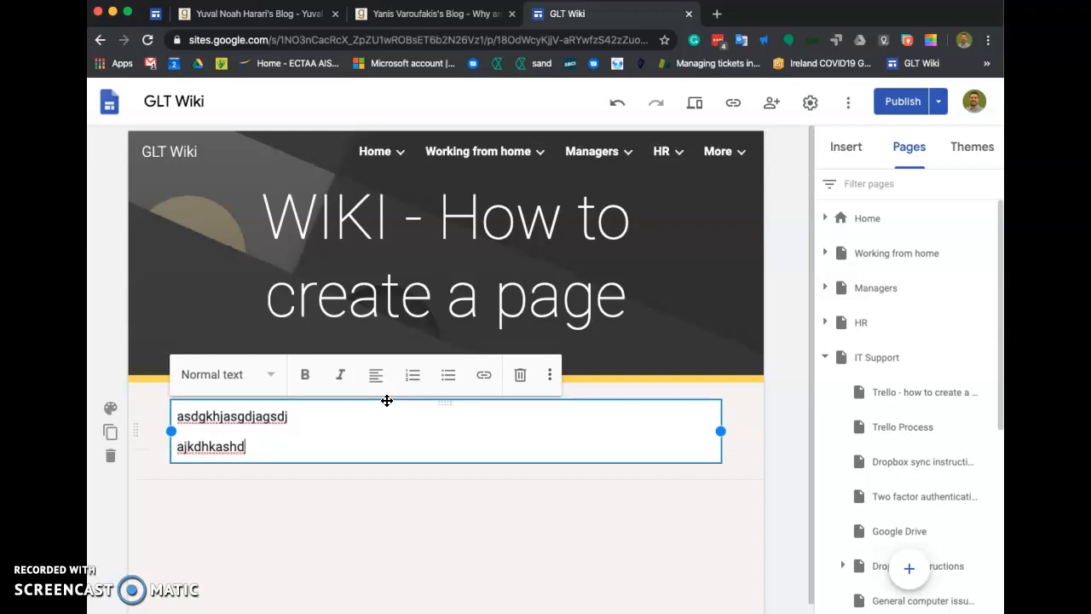
{"action": "type", "text": "ajkdhkashd"}
{"action": "key", "text": "Return"}
{"action": "key", "text": "BackSpace"}
{"action": "left_click", "coordinate": [323, 495]}
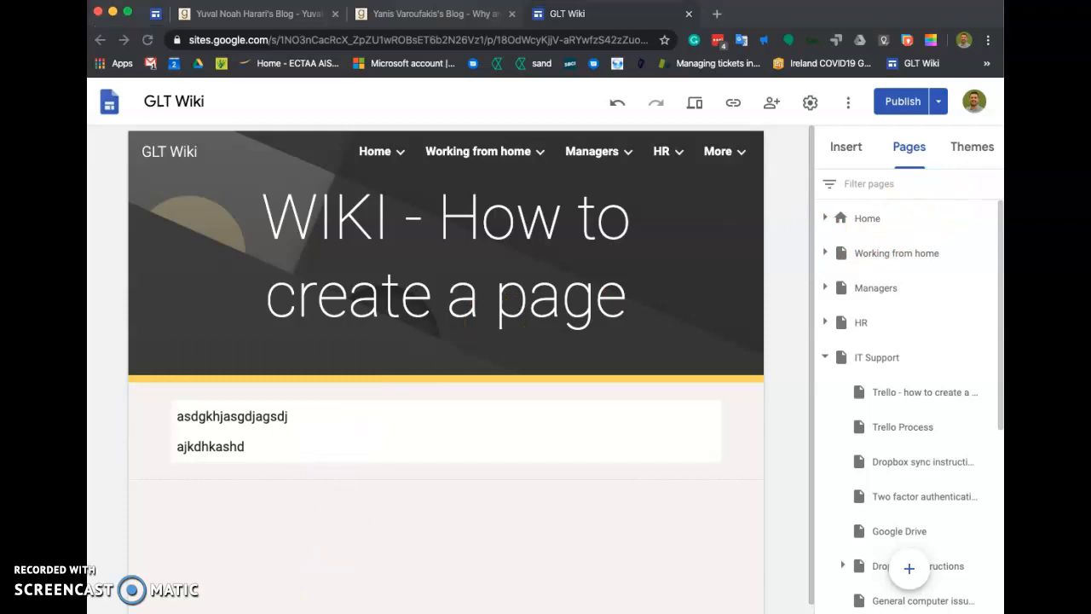
Paste the copied screenshot four times below the text box.
{"action": "left_click", "coordinate": [403, 556]}
{"action": "key", "text": "super+v"}
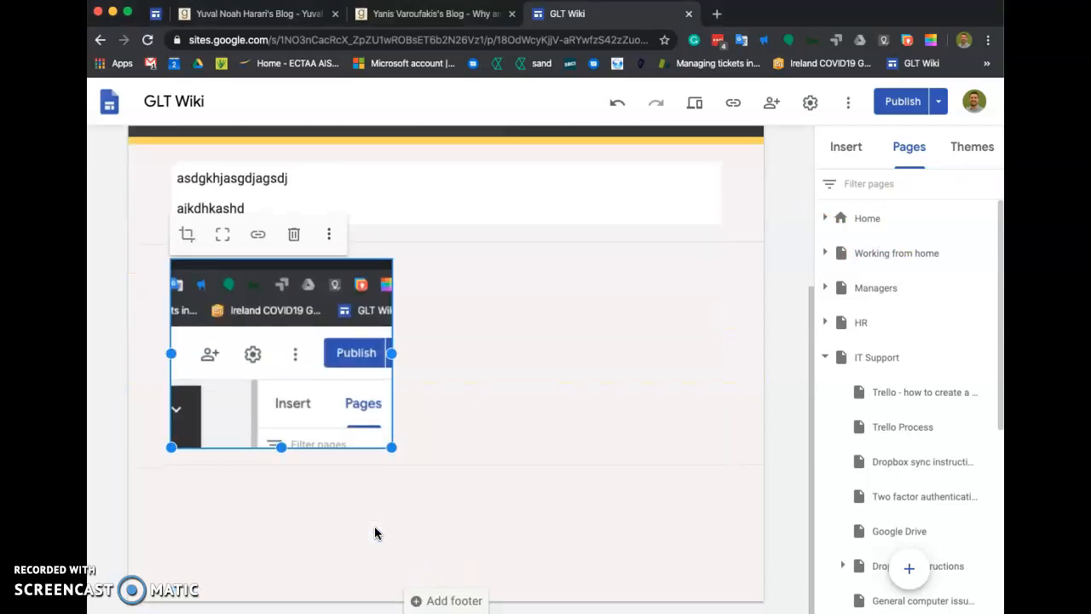
{"action": "key", "text": "super+v"}
{"action": "key", "text": "super+v"}
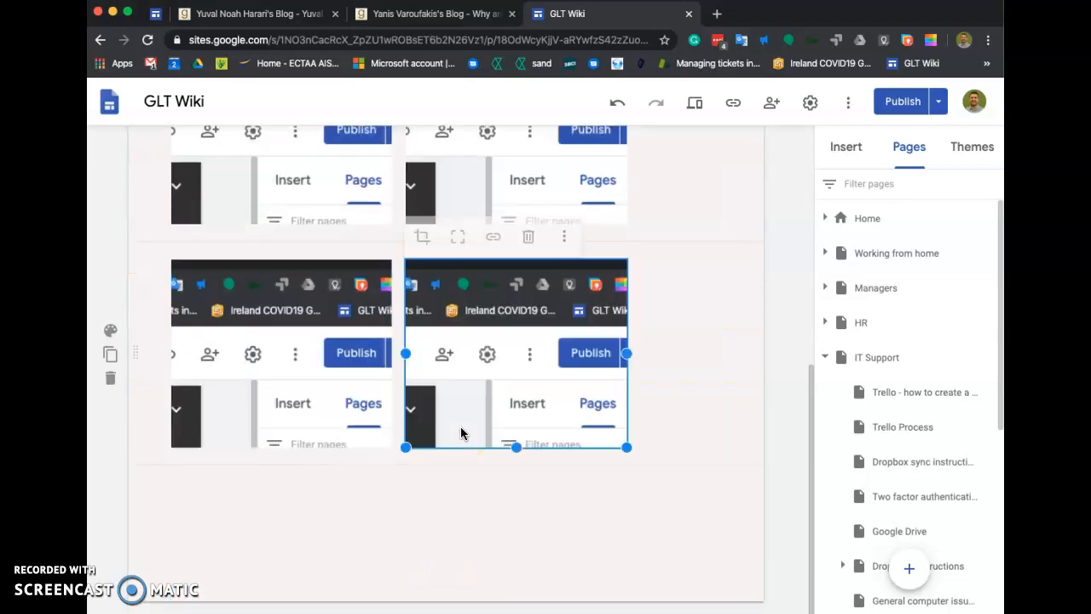
{"action": "key", "text": "super+v"}
{"action": "left_click", "coordinate": [303, 492]}
Insert a text box below the pasted screenshots with the lines "lksadhaadhkjhdkhajds" and "asjdkkahsdj".
{"action": "left_click", "coordinate": [207, 492]}
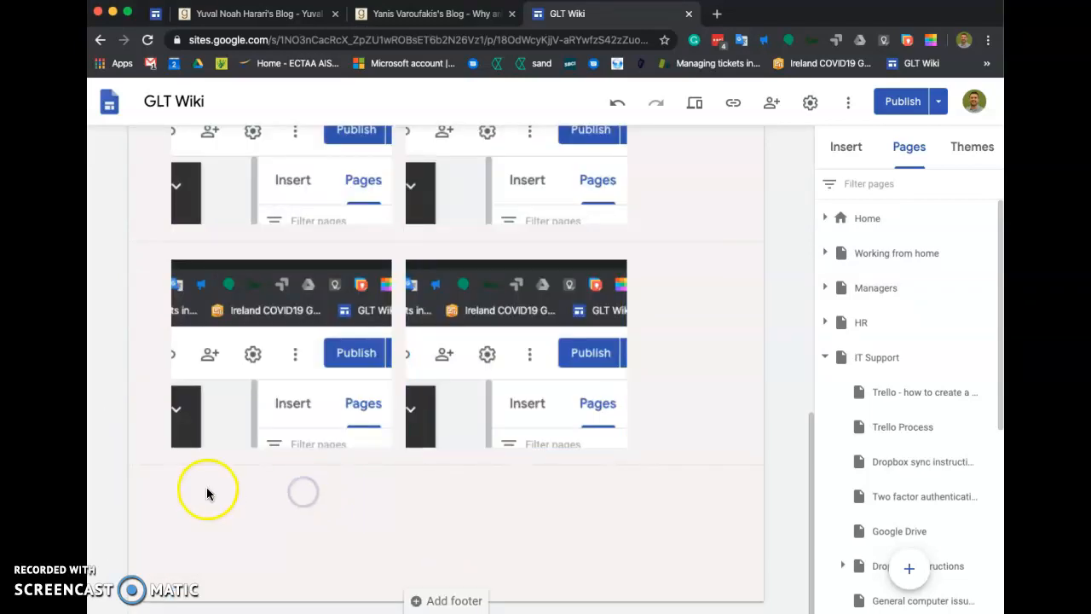
{"action": "left_click", "coordinate": [206, 493]}
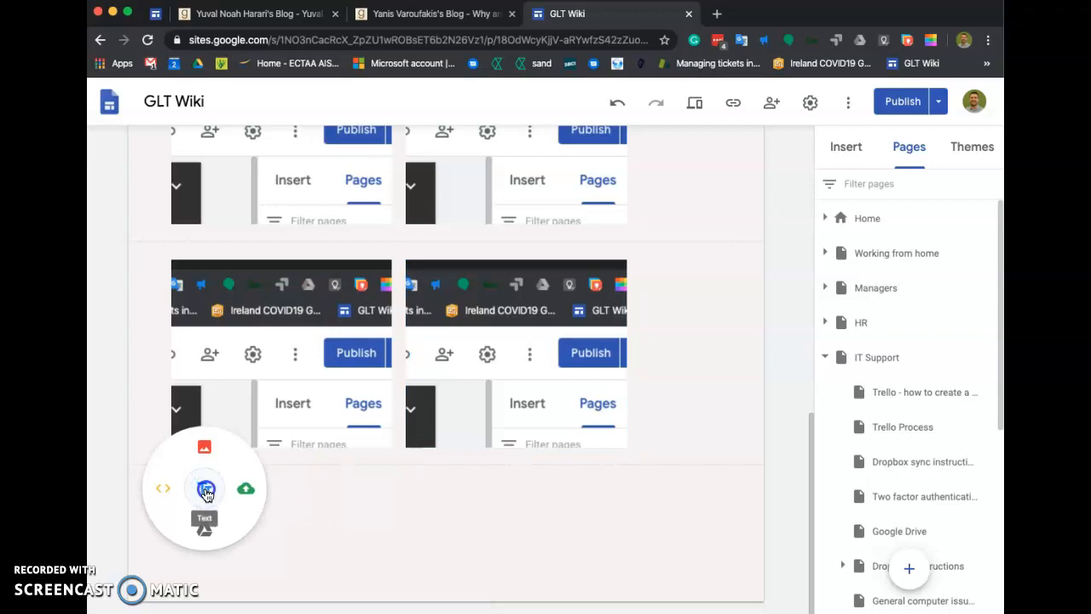
{"action": "left_click", "coordinate": [207, 493]}
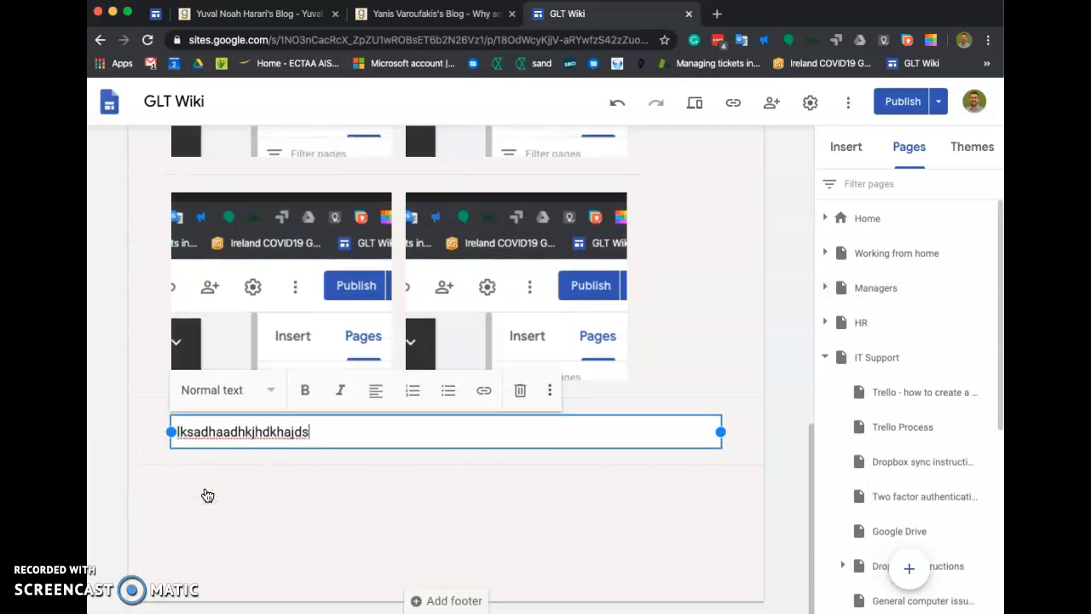
{"action": "type", "text": "lksadhaadhkjhdkhajds"}
{"action": "key", "text": "Return"}
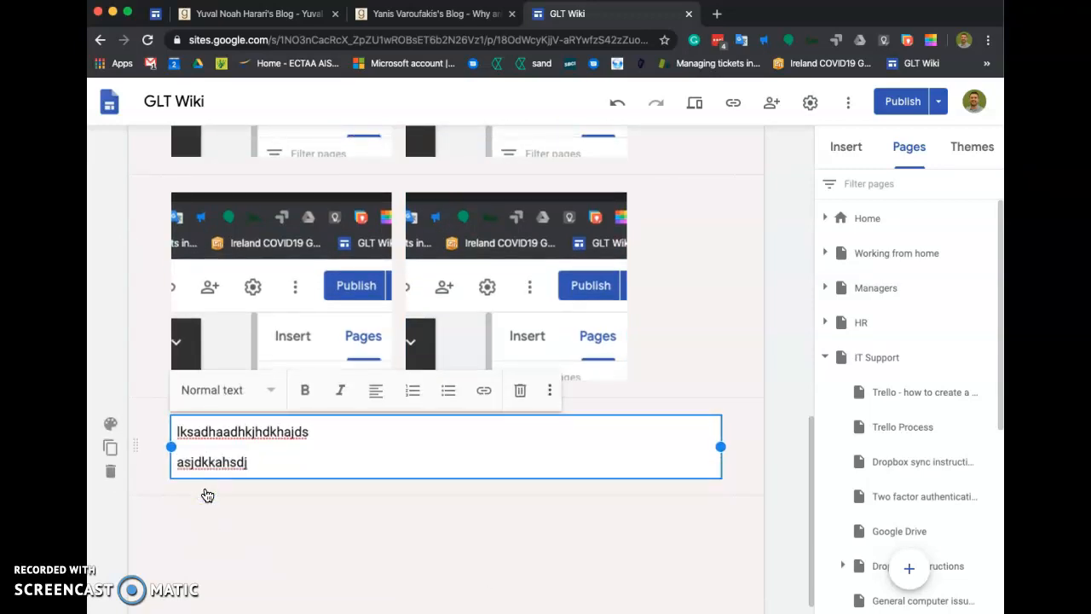
{"action": "left_click", "coordinate": [236, 529]}
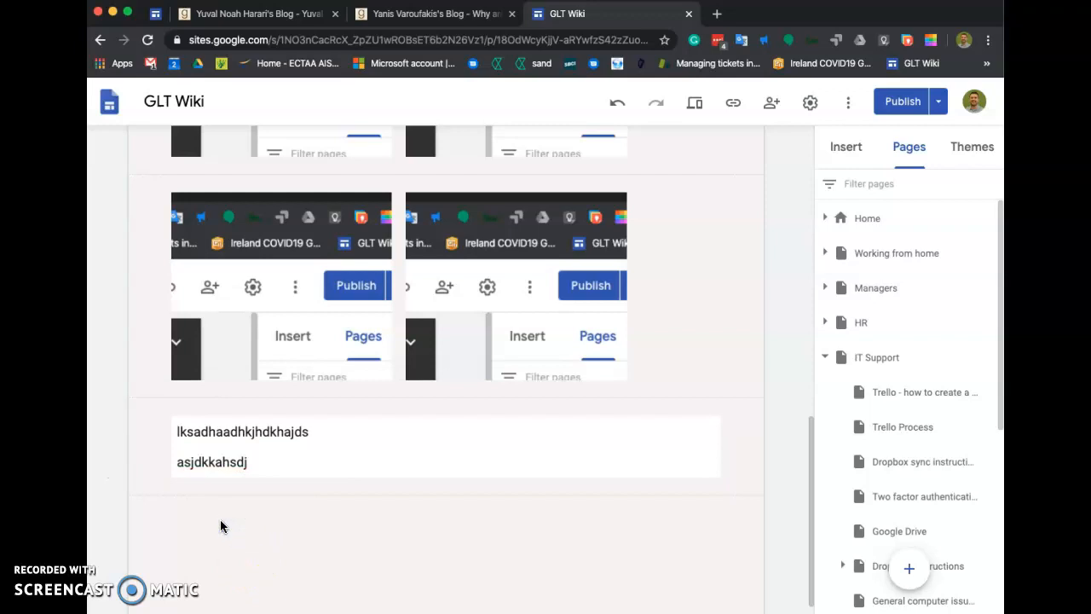
Upload image (1).png from the Downloads folder below the second text box.
{"action": "double_click", "coordinate": [220, 520]}
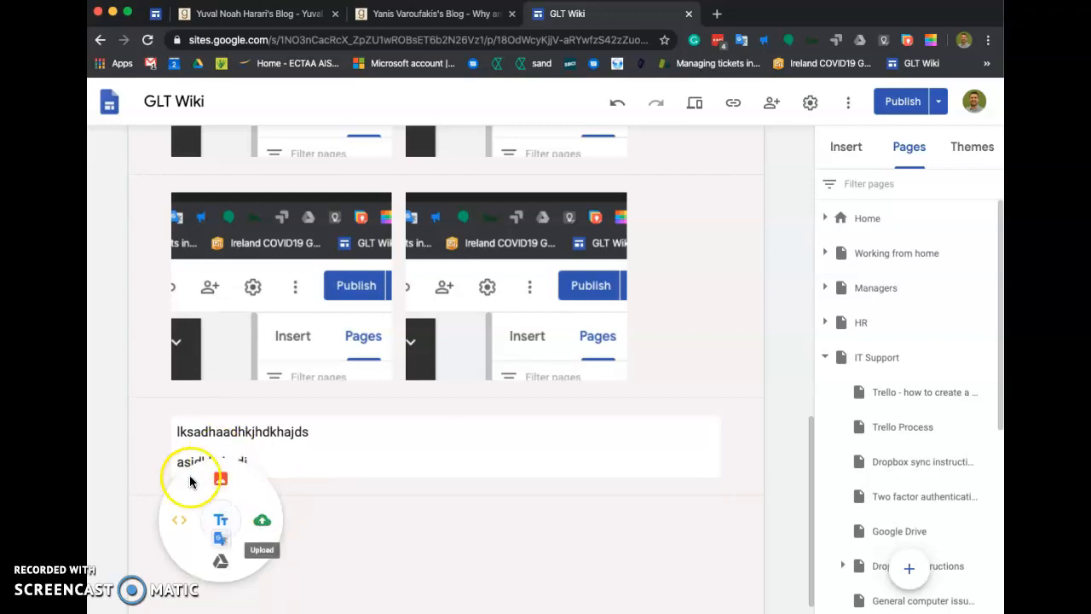
{"action": "left_click", "coordinate": [261, 530]}
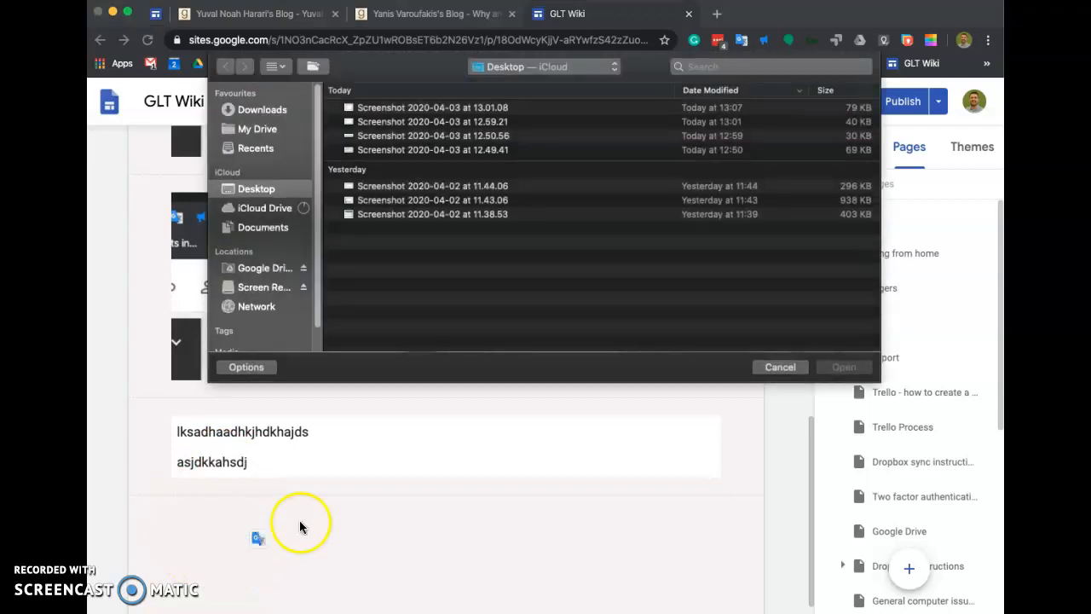
{"action": "left_click", "coordinate": [252, 109]}
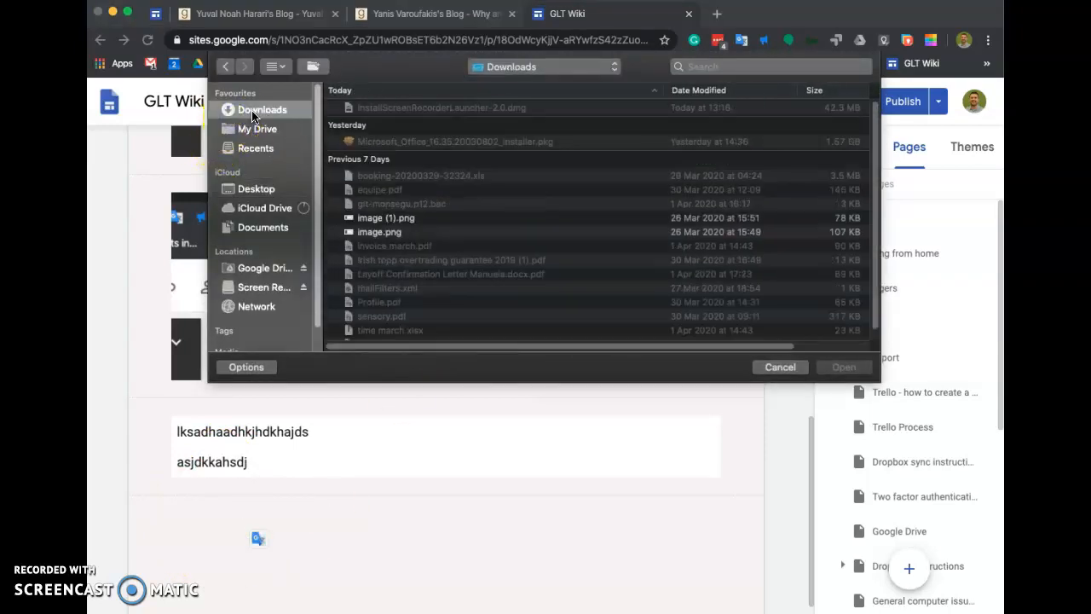
{"action": "left_click", "coordinate": [376, 219]}
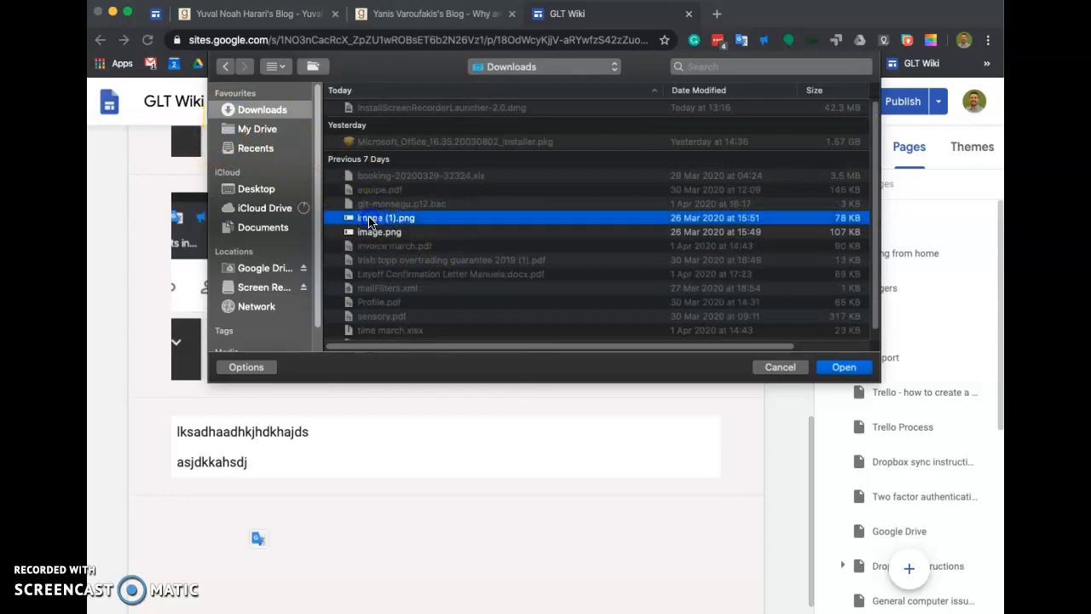
{"action": "double_click", "coordinate": [368, 219]}
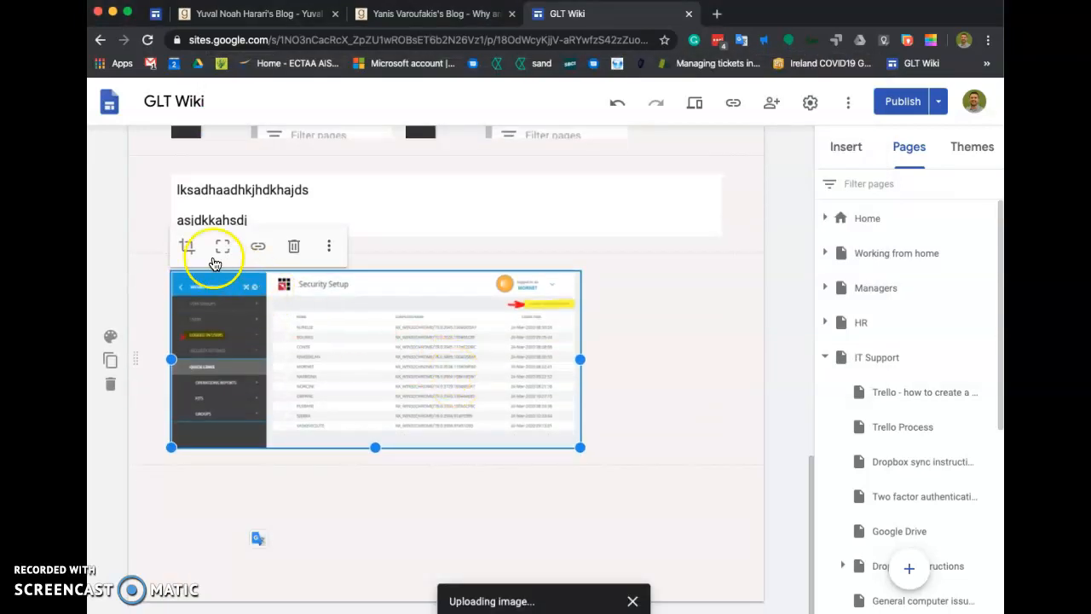
{"action": "left_click", "coordinate": [217, 508]}
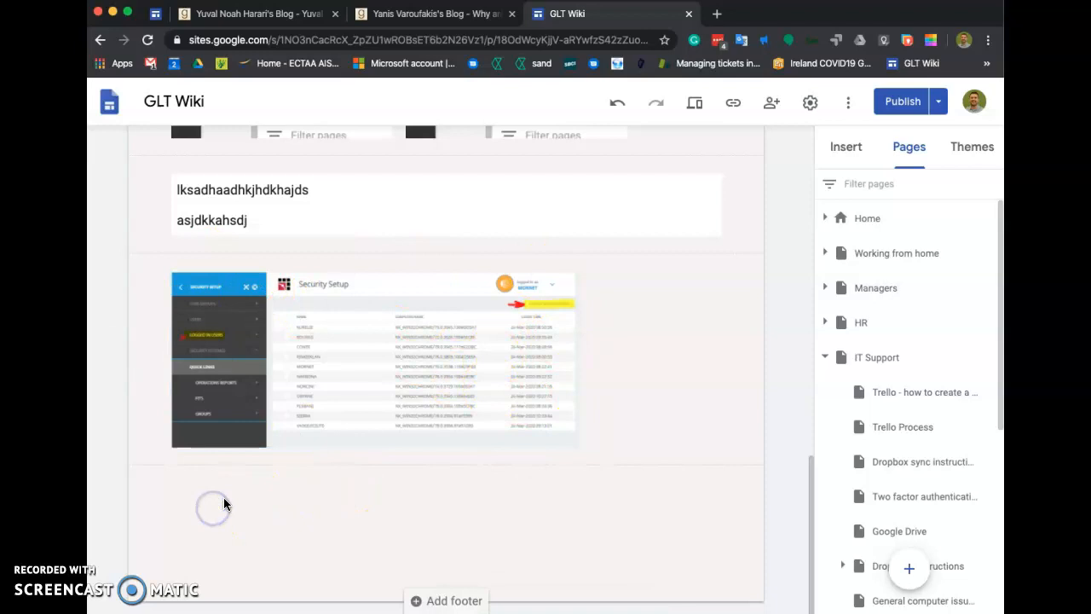
Insert a text box below the uploaded image with the text "asdlkhjasdkjhasd".
{"action": "double_click", "coordinate": [225, 501]}
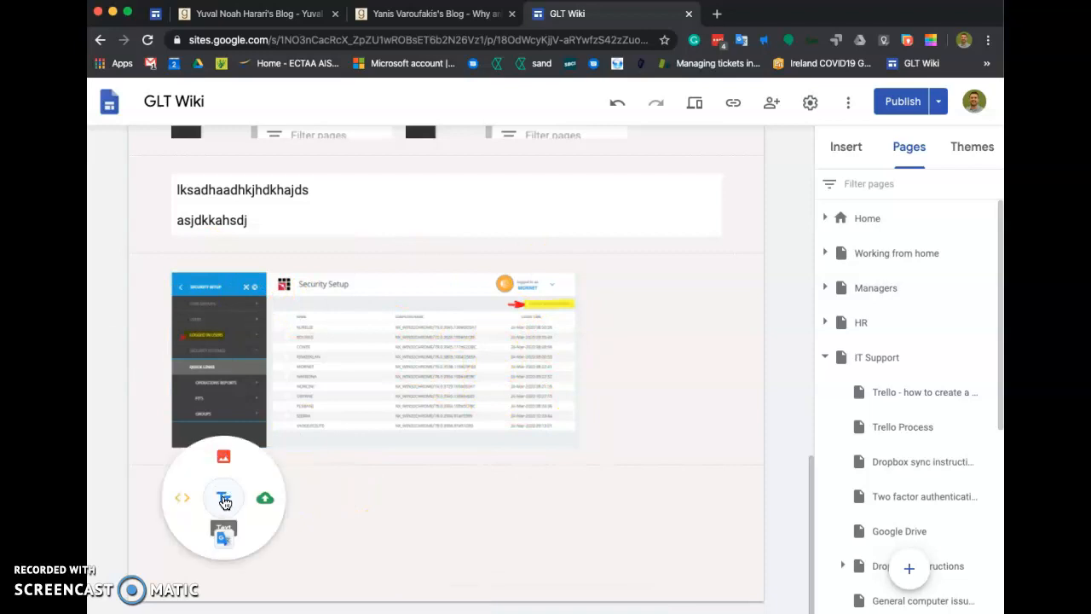
{"action": "left_click", "coordinate": [226, 501]}
{"action": "type", "text": "asdlkhjasdkjhasd"}
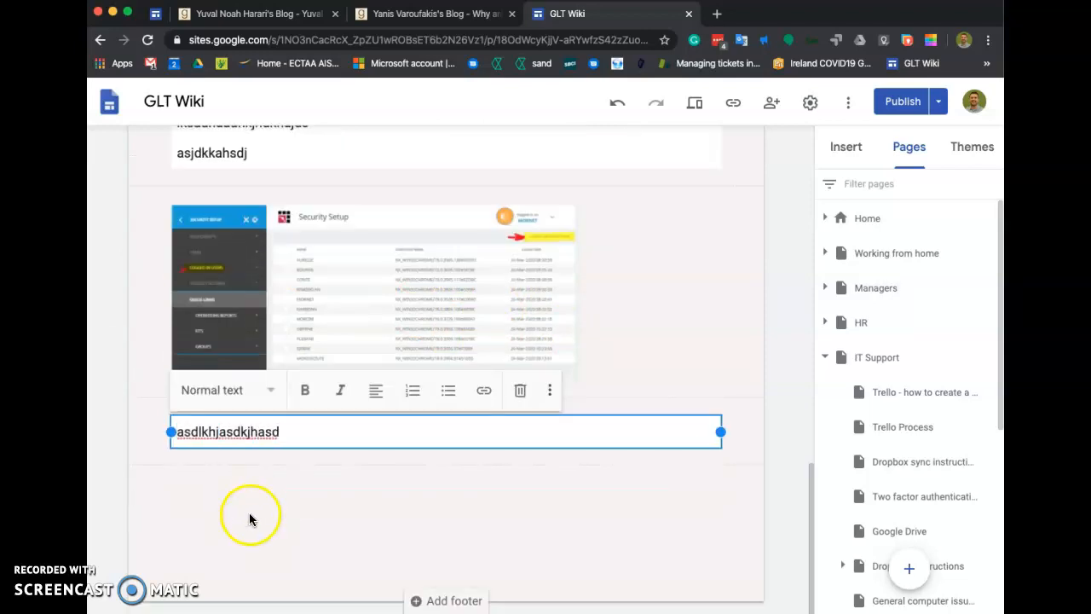
{"action": "left_click", "coordinate": [248, 513]}
Insert the "forward an email" video from My Drive below the last text box.
{"action": "double_click", "coordinate": [226, 483]}
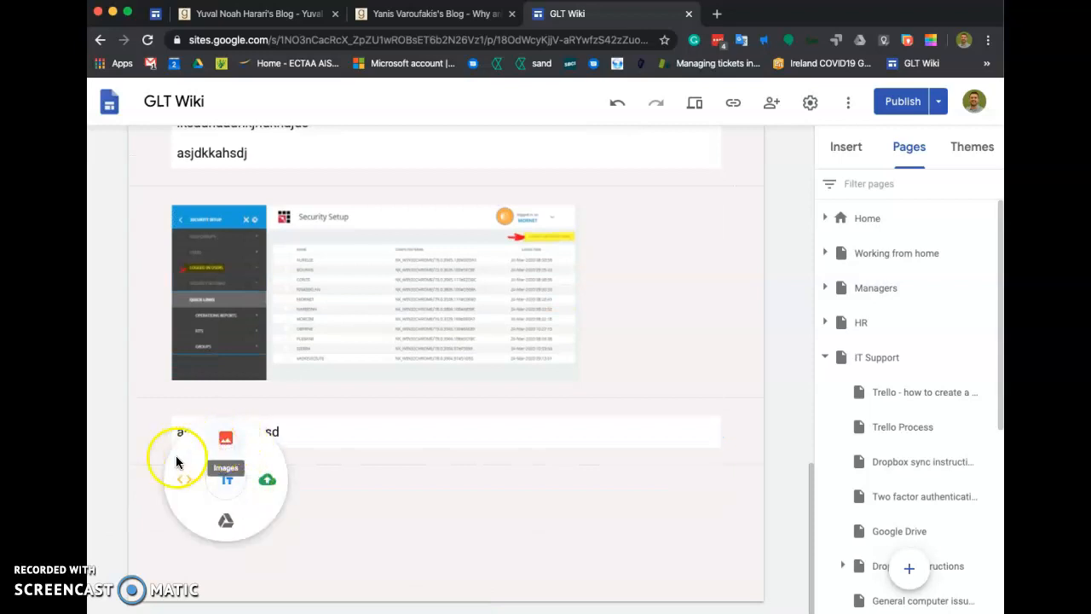
{"action": "left_click", "coordinate": [225, 520]}
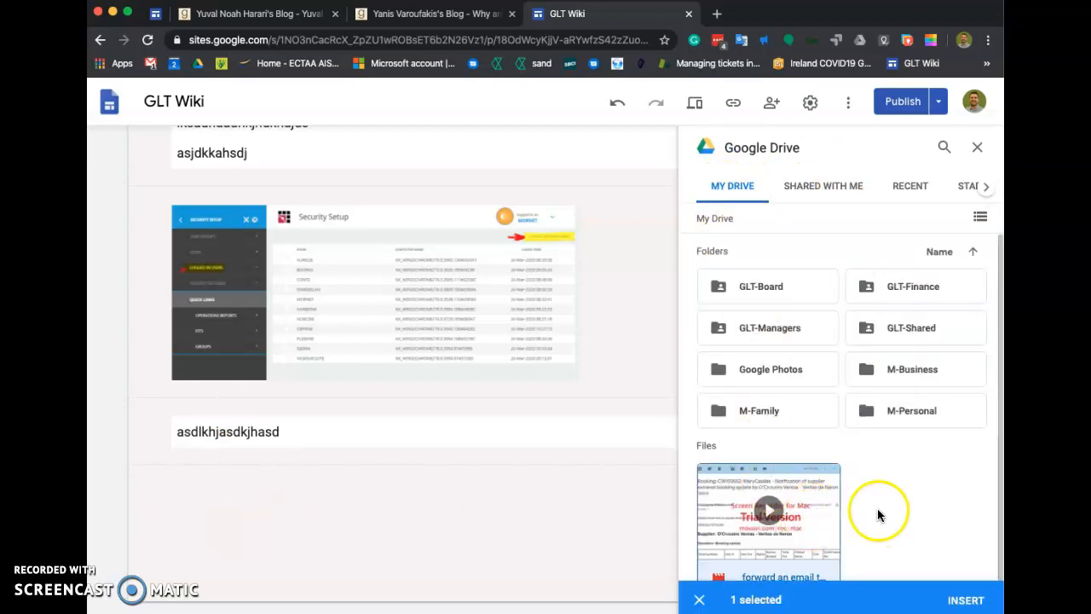
{"action": "left_click", "coordinate": [788, 480]}
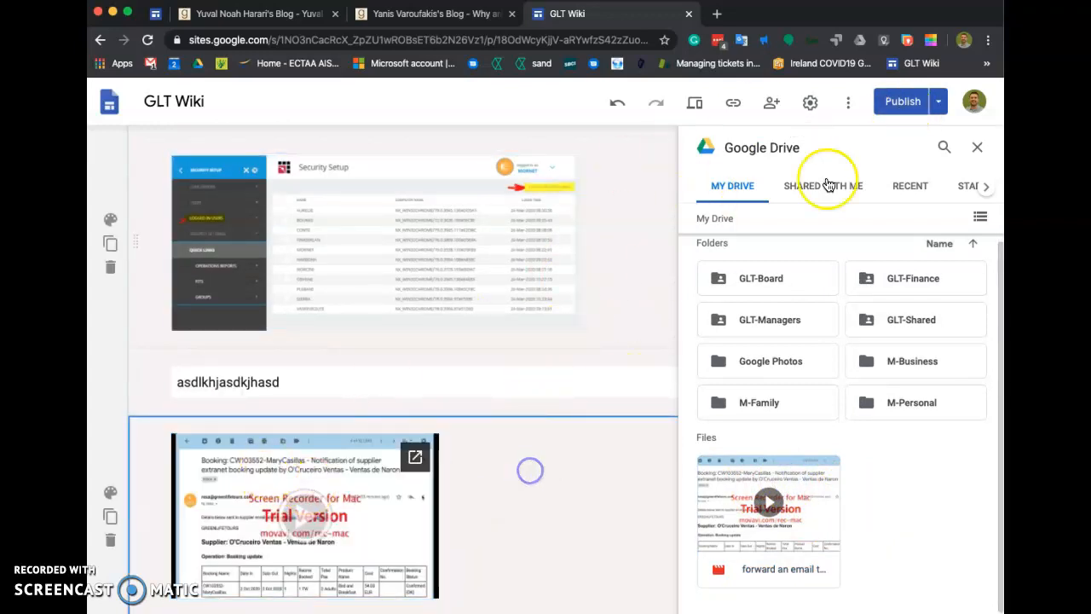
{"action": "left_click", "coordinate": [977, 146]}
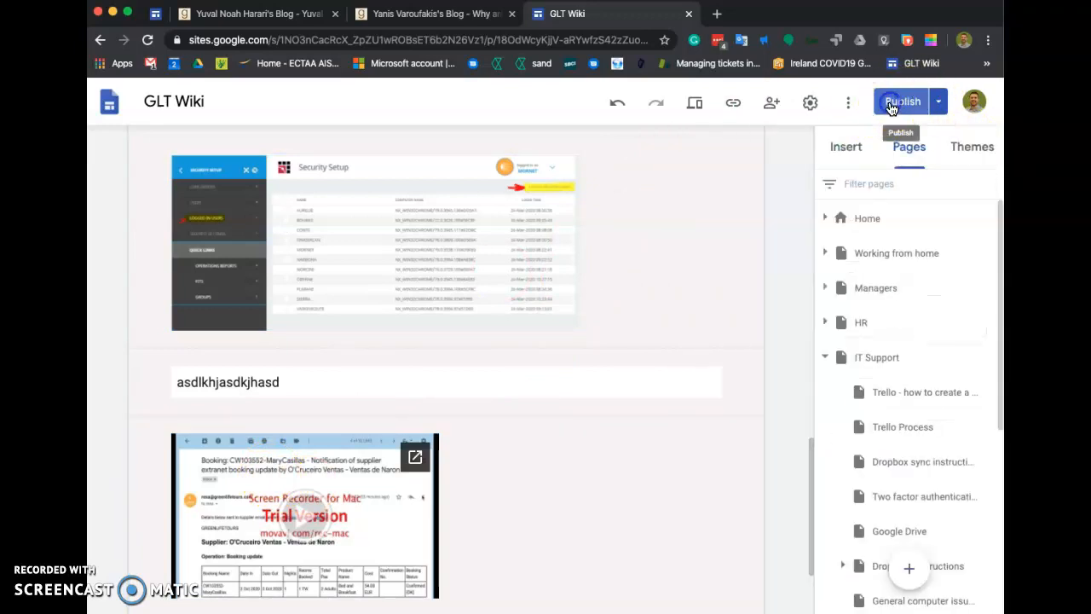
Review the added page in the draft and publish the site changes.
{"action": "left_click", "coordinate": [896, 106]}
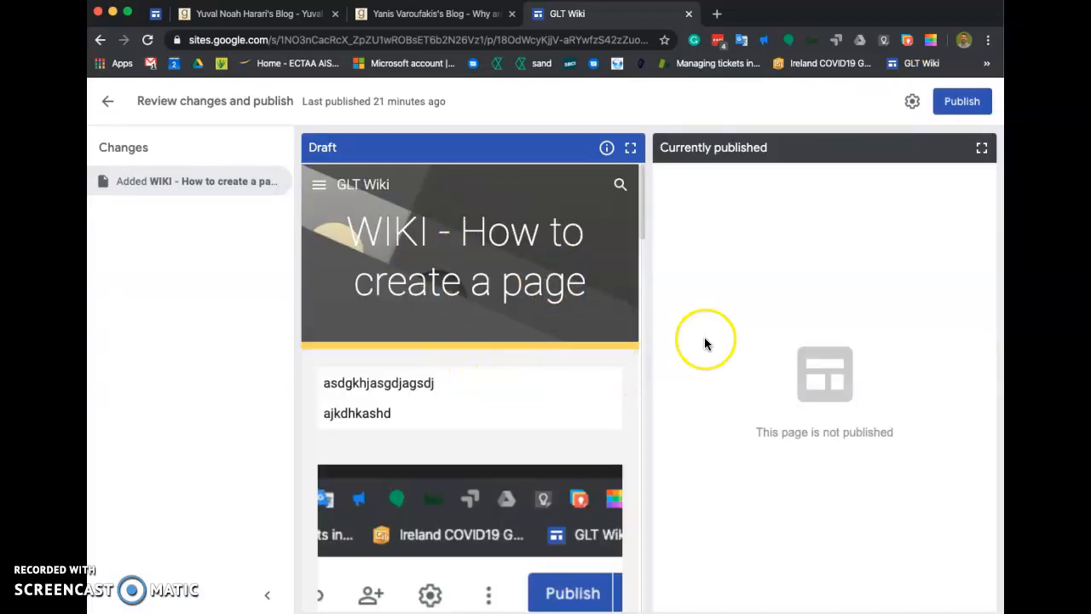
{"action": "left_click", "coordinate": [948, 109]}
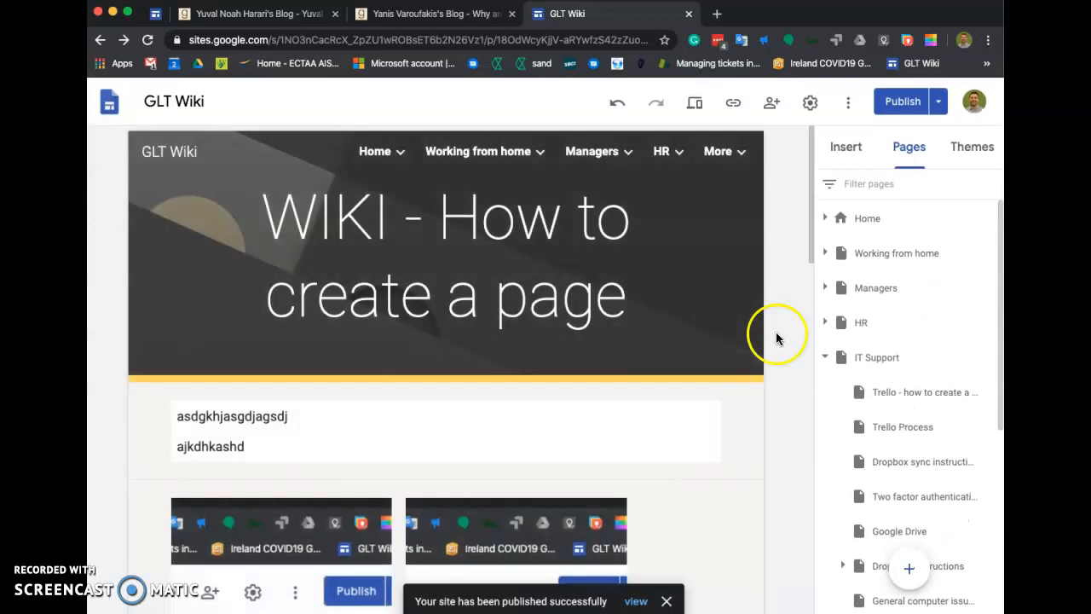
Open the published version of the GLT Wiki site and close the site editor's tab.
{"action": "left_click", "coordinate": [827, 357]}
{"action": "left_click", "coordinate": [829, 358]}
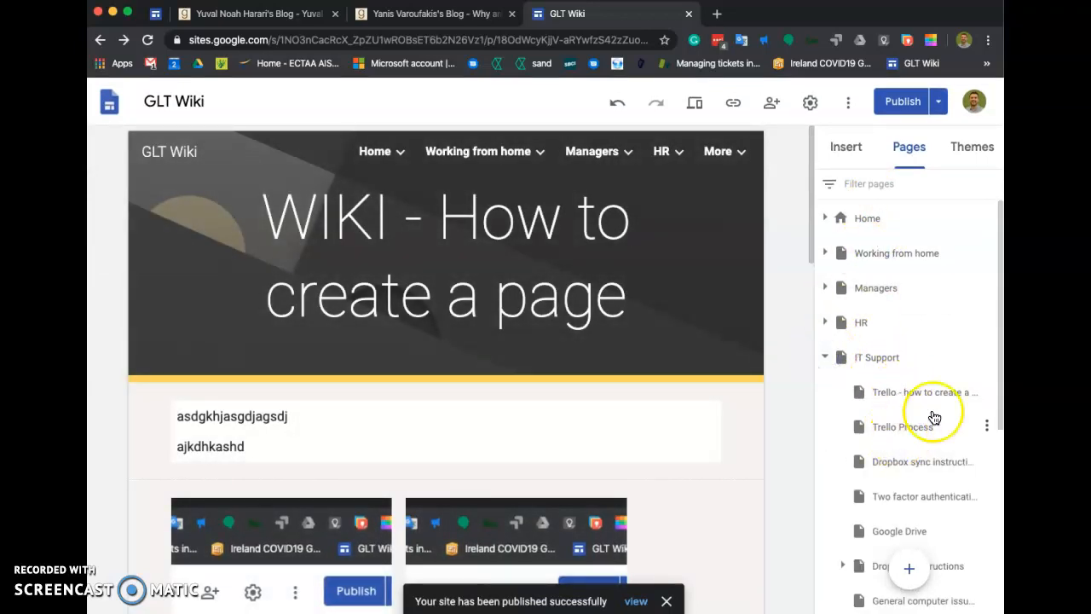
{"action": "left_click", "coordinate": [999, 459]}
{"action": "left_click_drag", "start_coordinate": [999, 459], "coordinate": [1000, 545]}
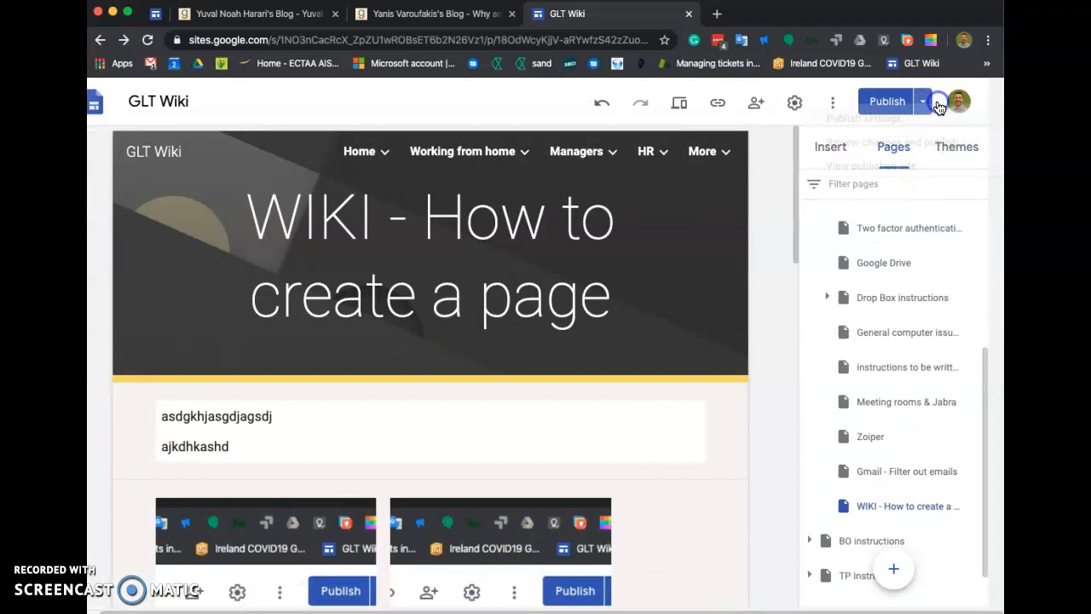
{"action": "left_click", "coordinate": [938, 104]}
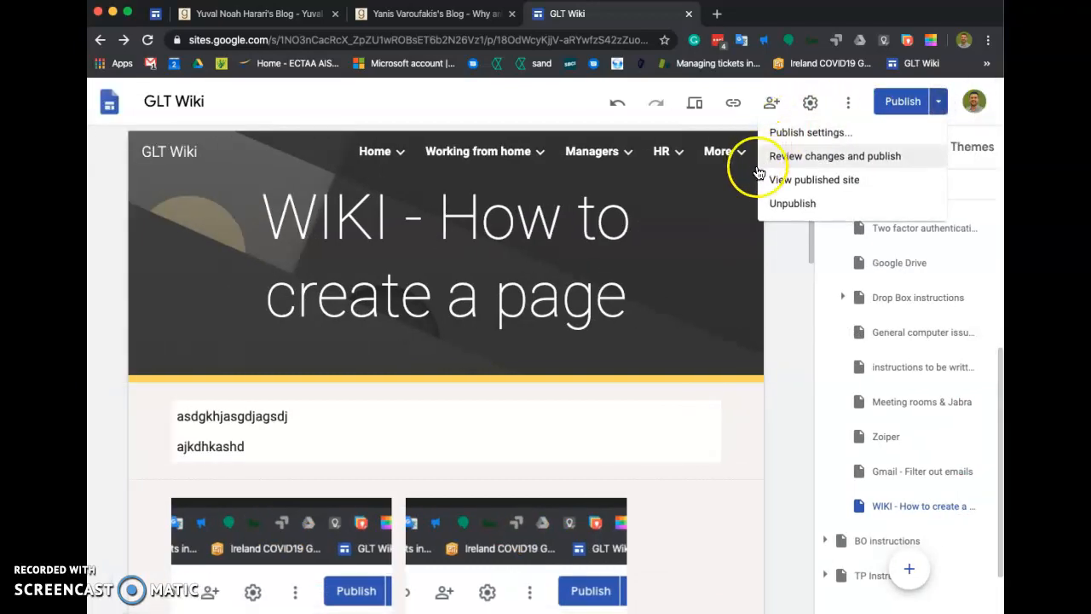
{"action": "left_click", "coordinate": [851, 182]}
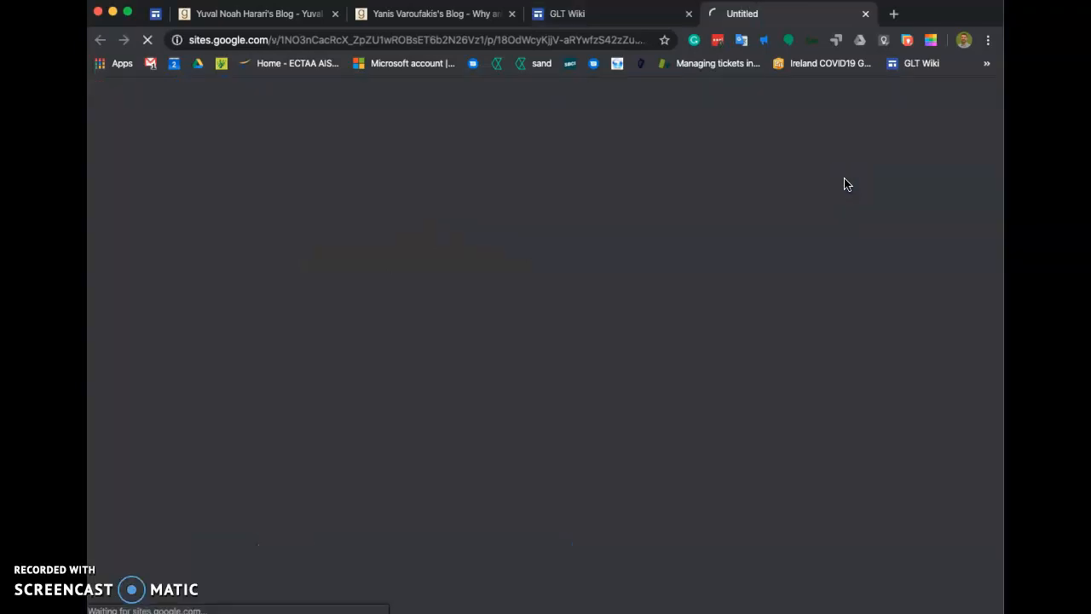
{"action": "left_click", "coordinate": [630, 19]}
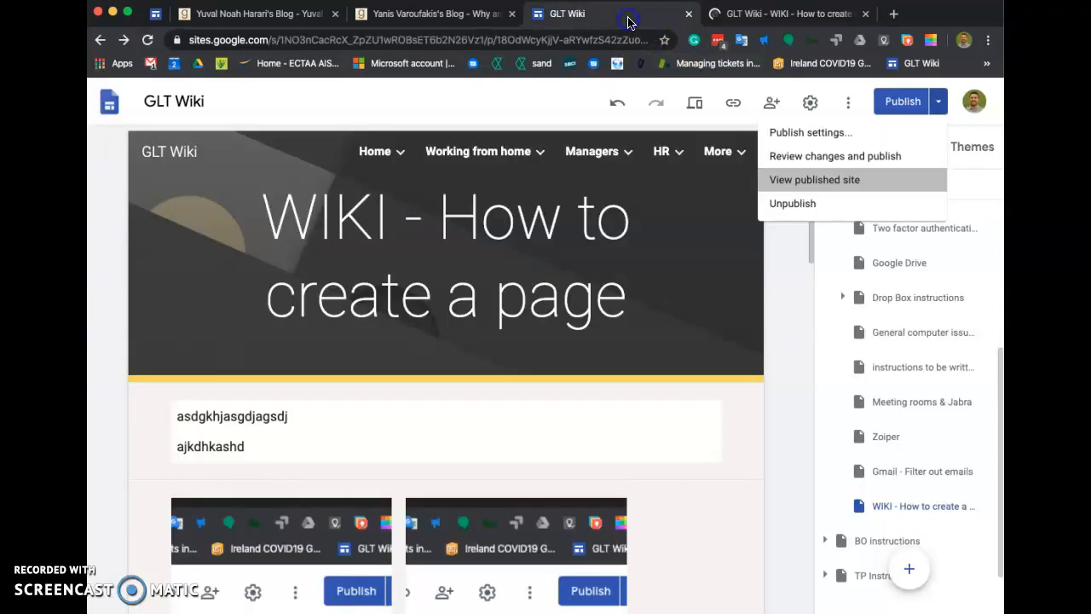
{"action": "left_click", "coordinate": [688, 19]}
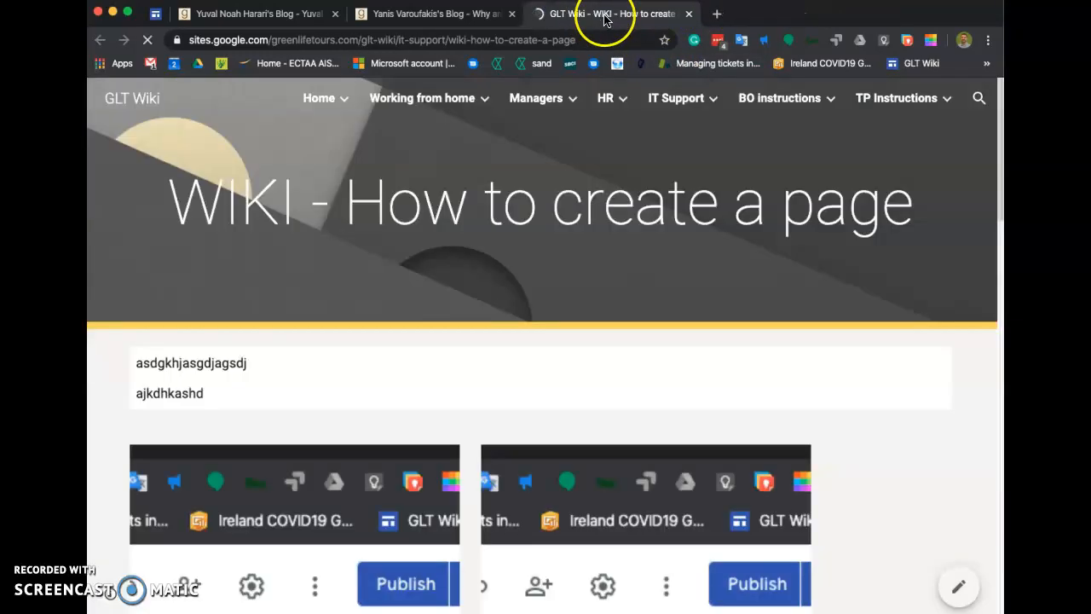
Open the "WIKI - How to create a page" subpage under IT Support on the published site and look through its content.
{"action": "mouse_move", "coordinate": [752, 104]}
{"action": "mouse_move", "coordinate": [650, 97]}
{"action": "left_click", "coordinate": [692, 481]}
{"action": "left_click", "coordinate": [693, 479]}
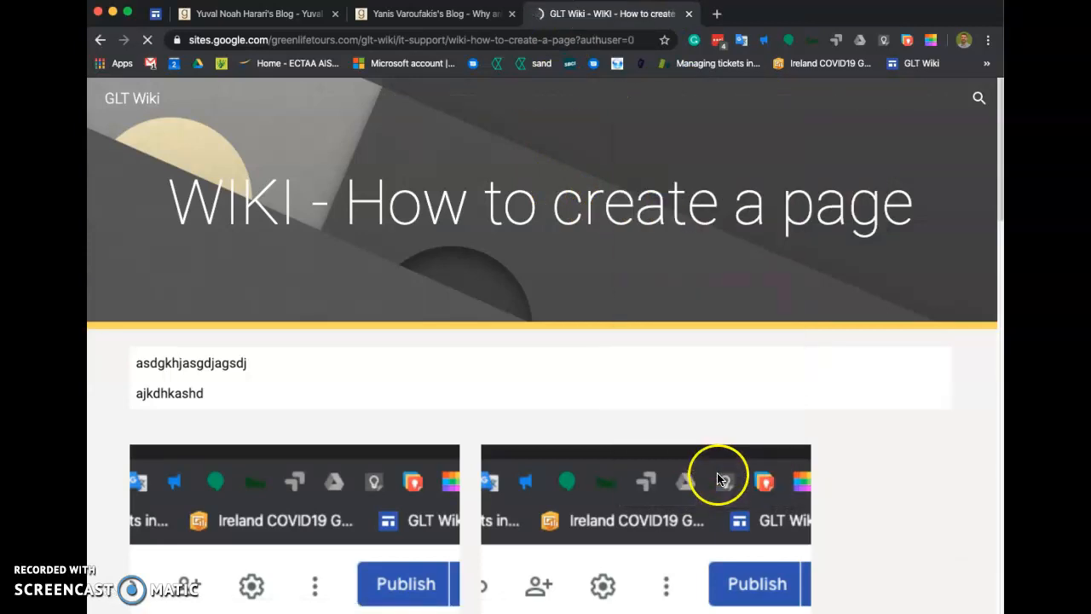
{"action": "scroll", "coordinate": [456, 285], "scroll_direction": "down", "scroll_amount": 3}
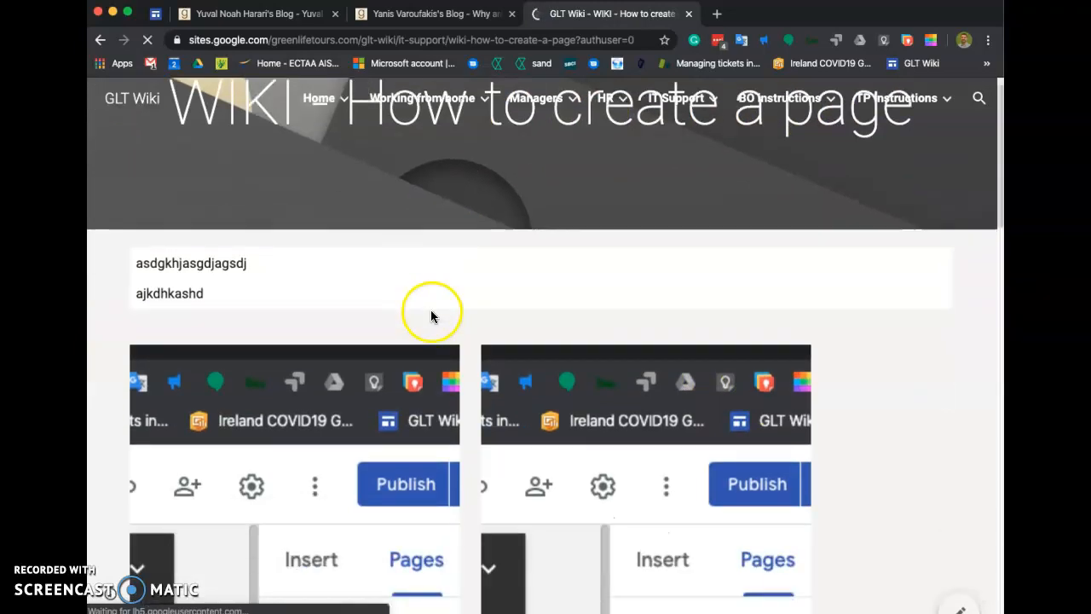
{"action": "scroll", "coordinate": [432, 317], "scroll_direction": "down", "scroll_amount": 10}
{"action": "scroll", "coordinate": [433, 318], "scroll_direction": "up", "scroll_amount": 15}
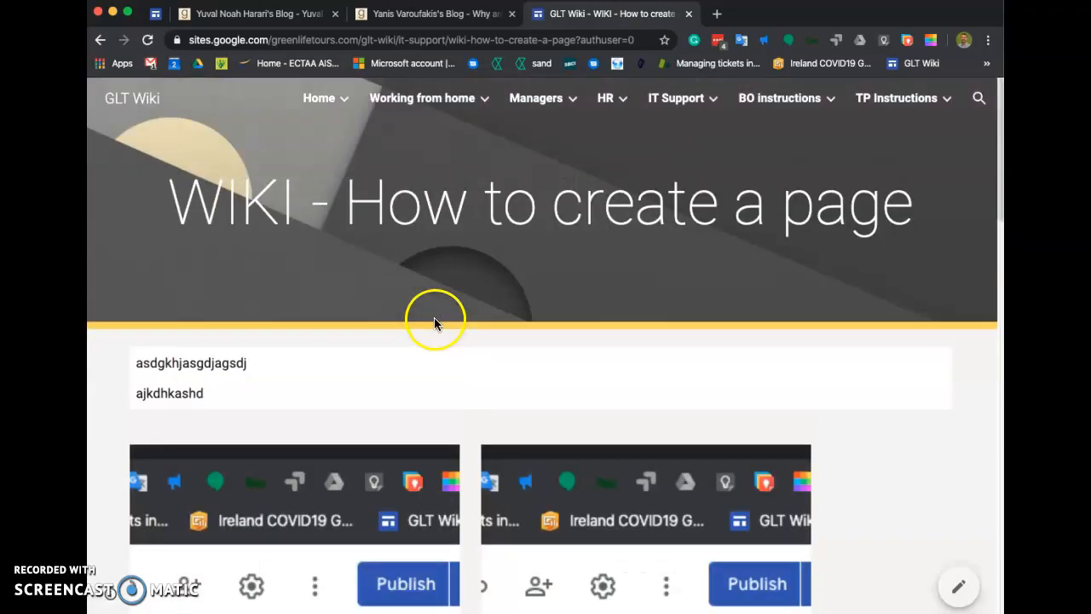
Search the published site for "wiki" and open the "WIKI - How to create a page" result.
{"action": "left_click", "coordinate": [979, 98]}
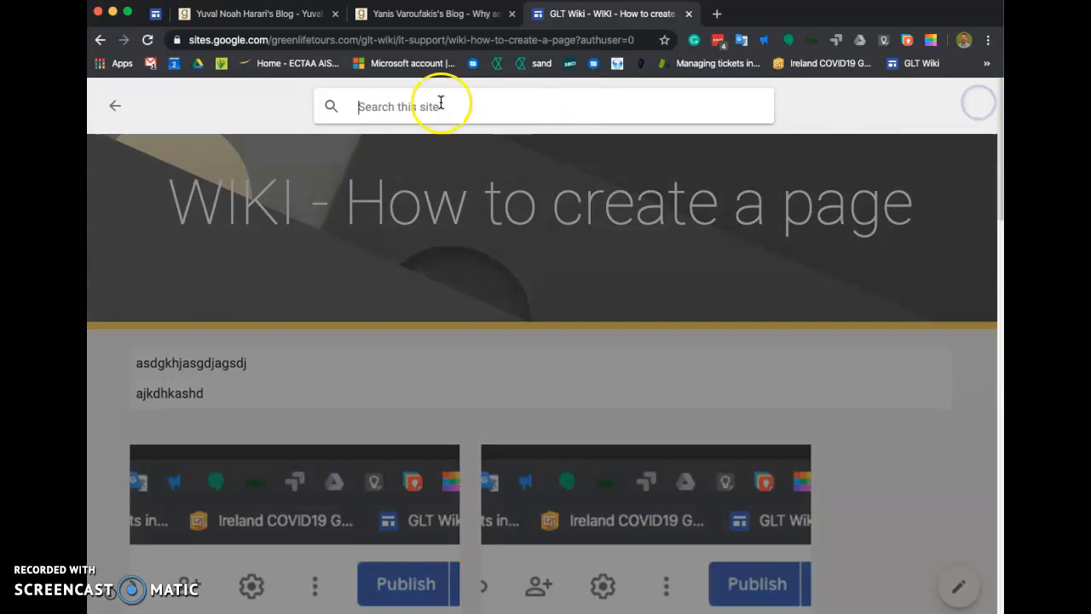
{"action": "left_click", "coordinate": [115, 106]}
{"action": "left_click", "coordinate": [979, 99]}
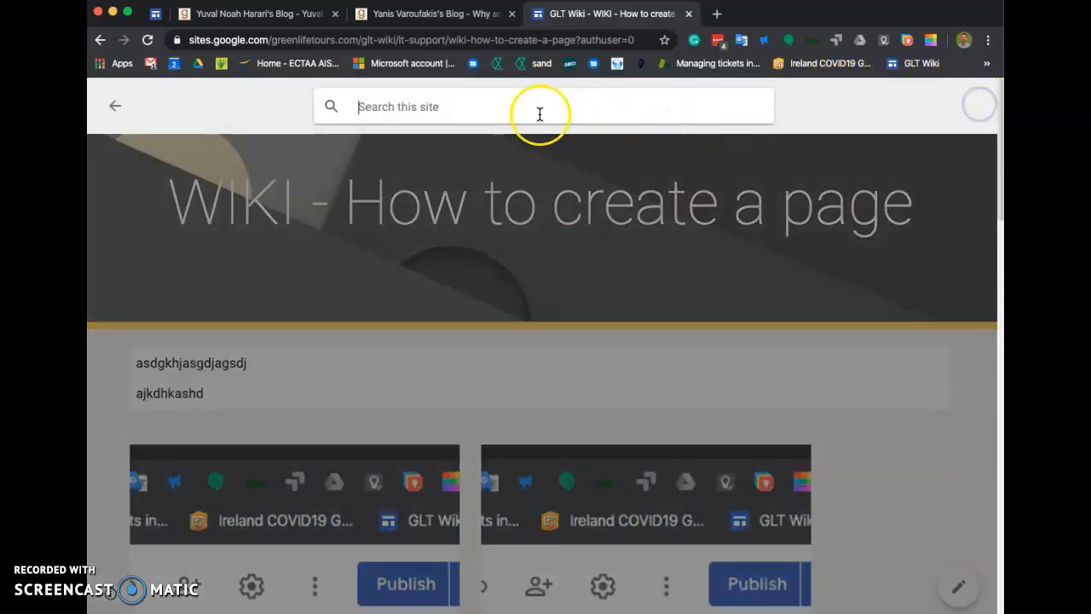
{"action": "key", "text": "Return"}
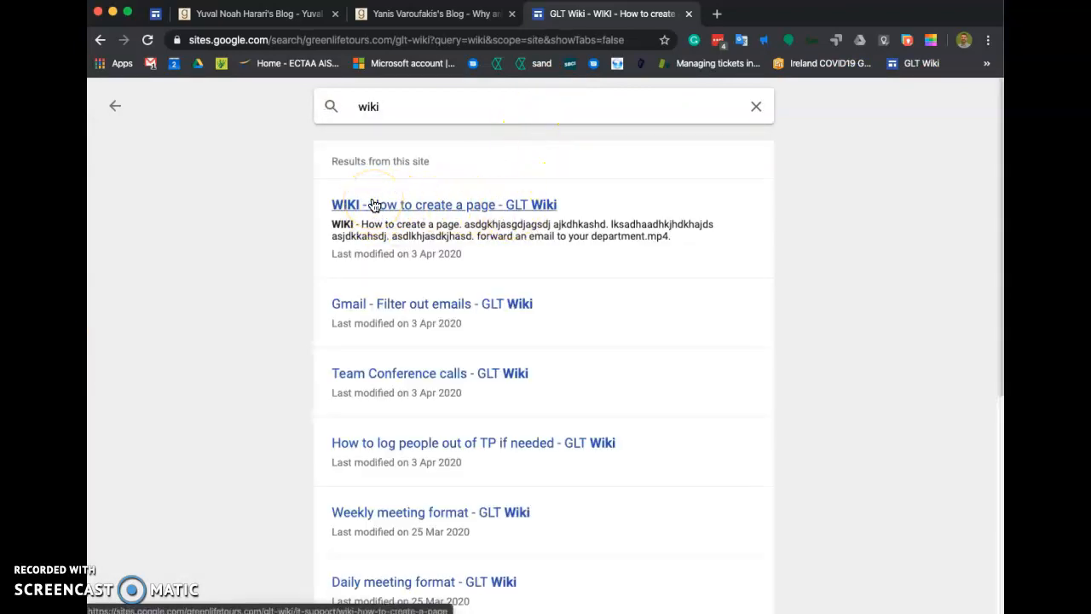
{"action": "left_click", "coordinate": [395, 211]}
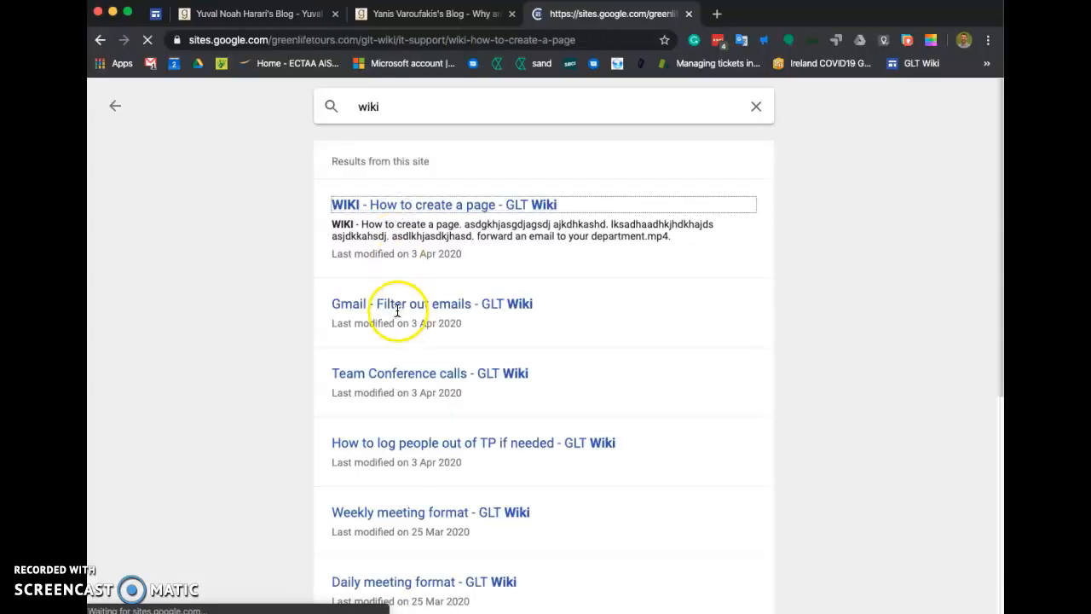